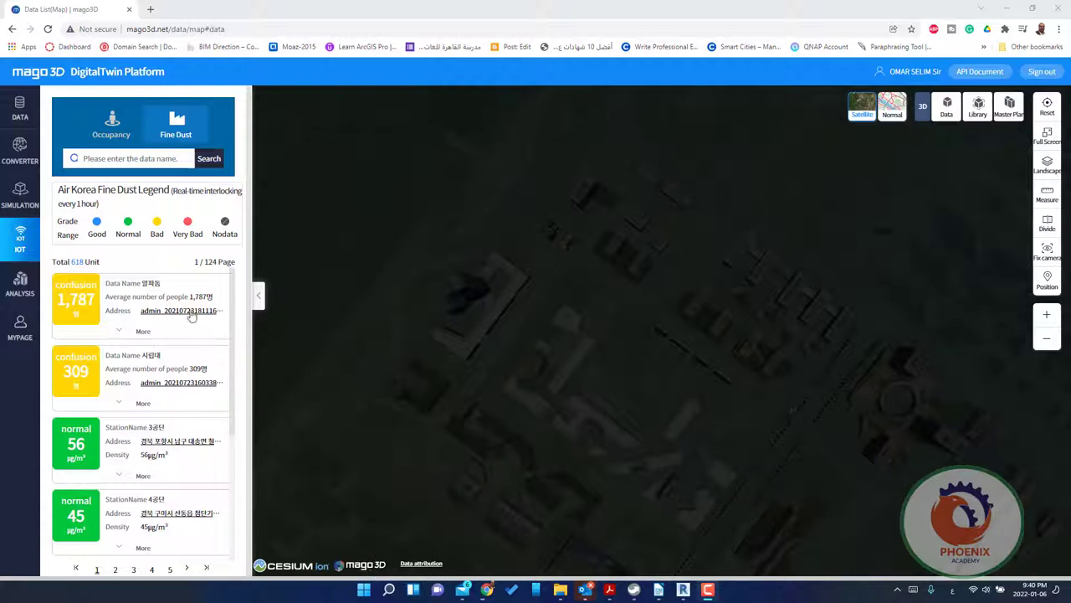
Browse the uploaded 3D data list, 2D display options and address search, then return to the IoT station list.
click(19, 108)
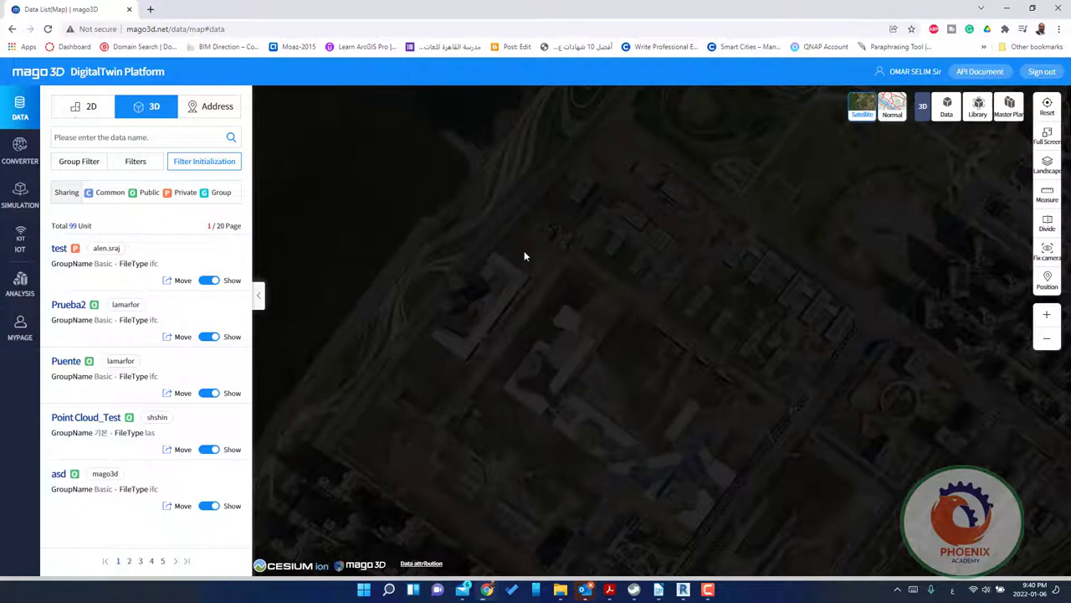
click(88, 111)
click(147, 106)
click(209, 106)
click(641, 95)
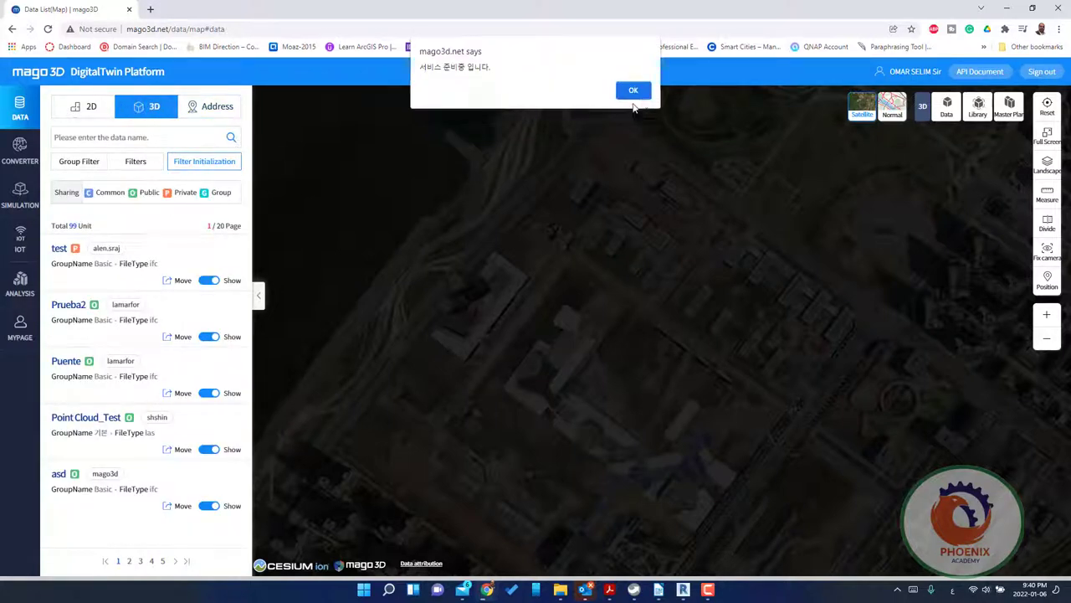
click(24, 249)
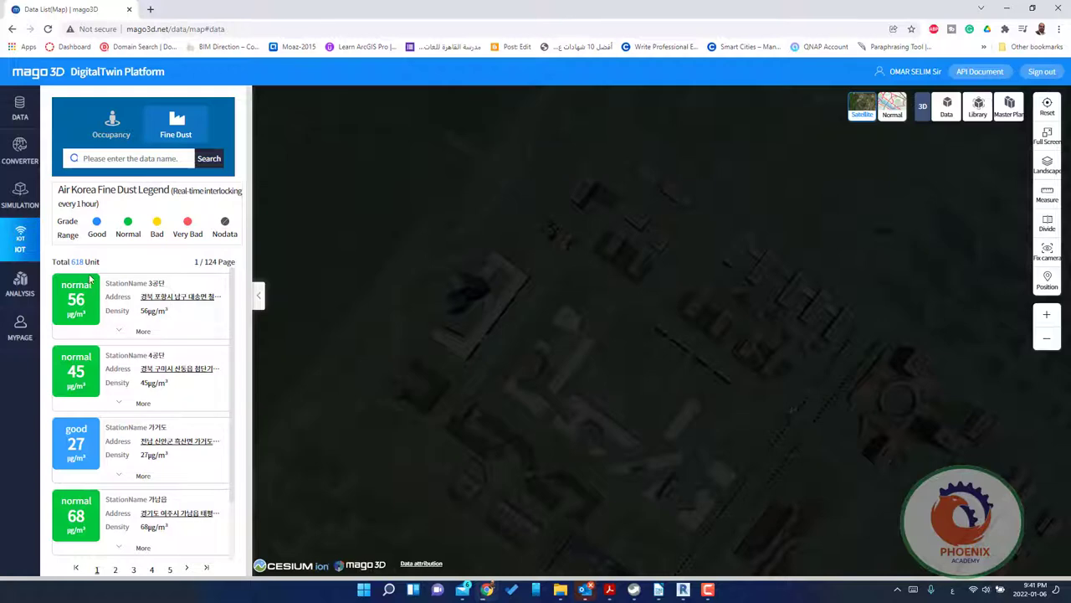
scroll(144, 402, down, 1)
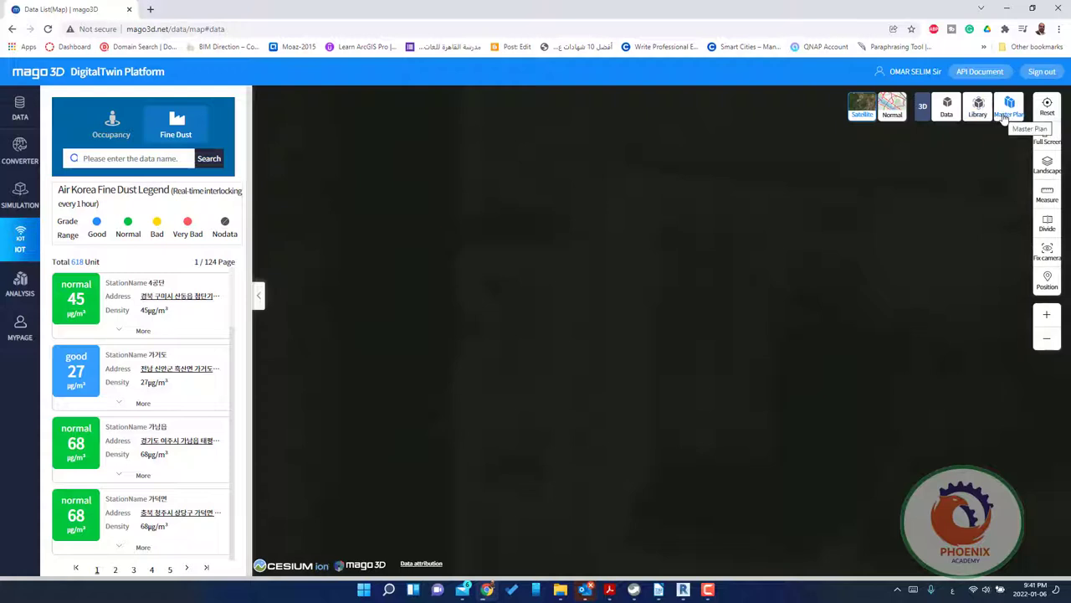
Switch on master plan 3D visualization for 강원, 세종, 경남 and 경북, then close the list.
click(1007, 111)
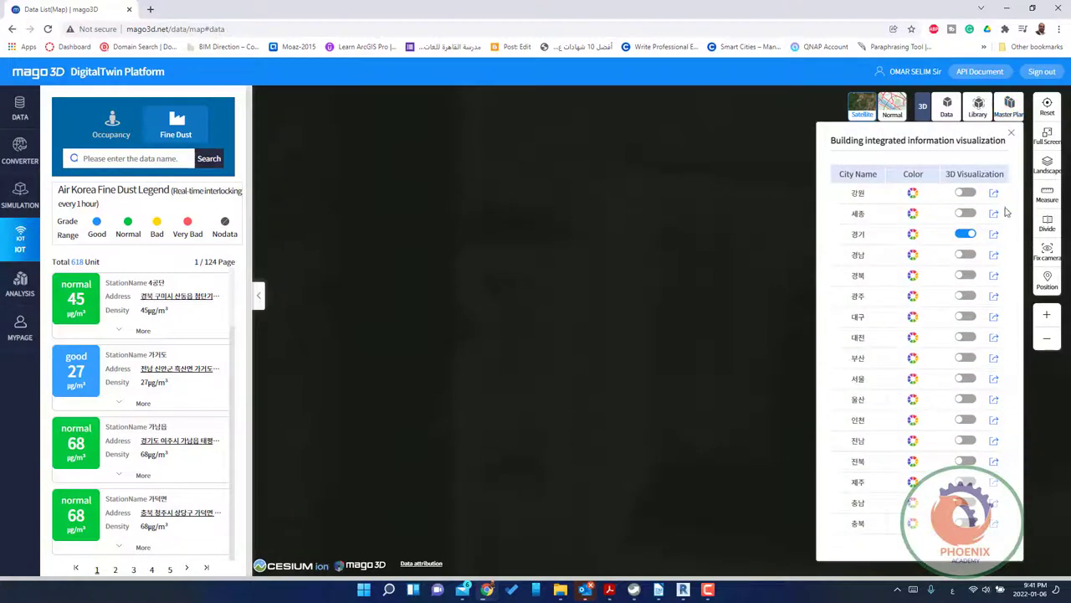
click(964, 194)
click(965, 213)
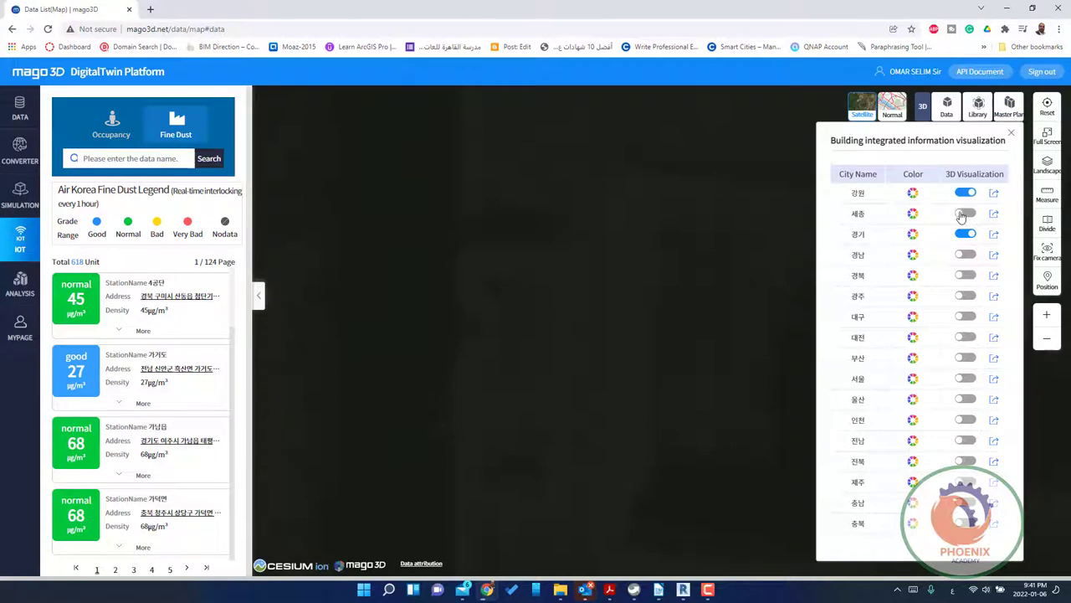
click(965, 255)
click(965, 276)
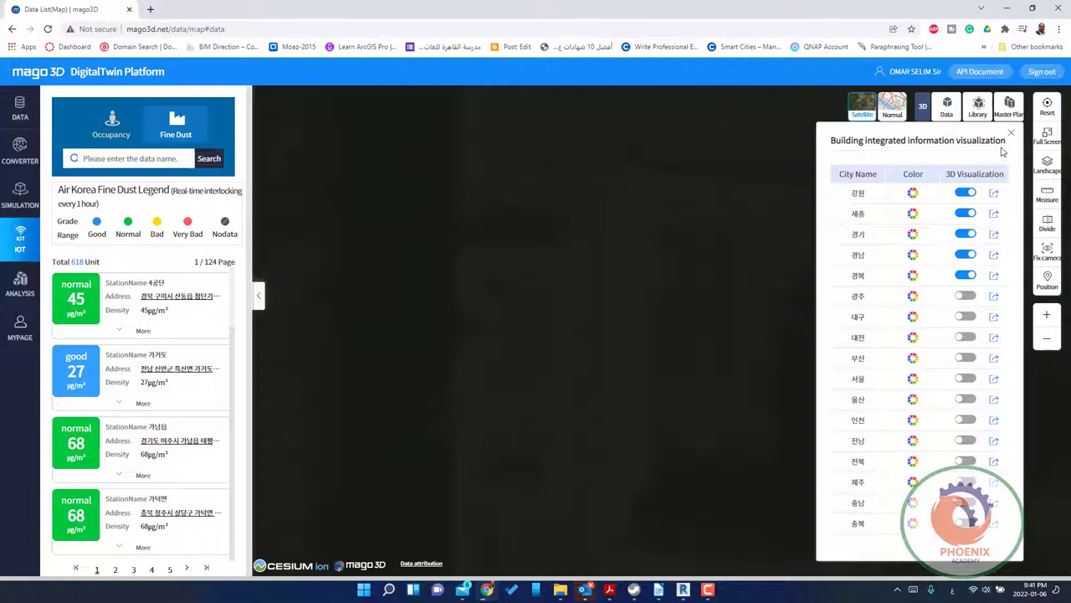
click(1013, 137)
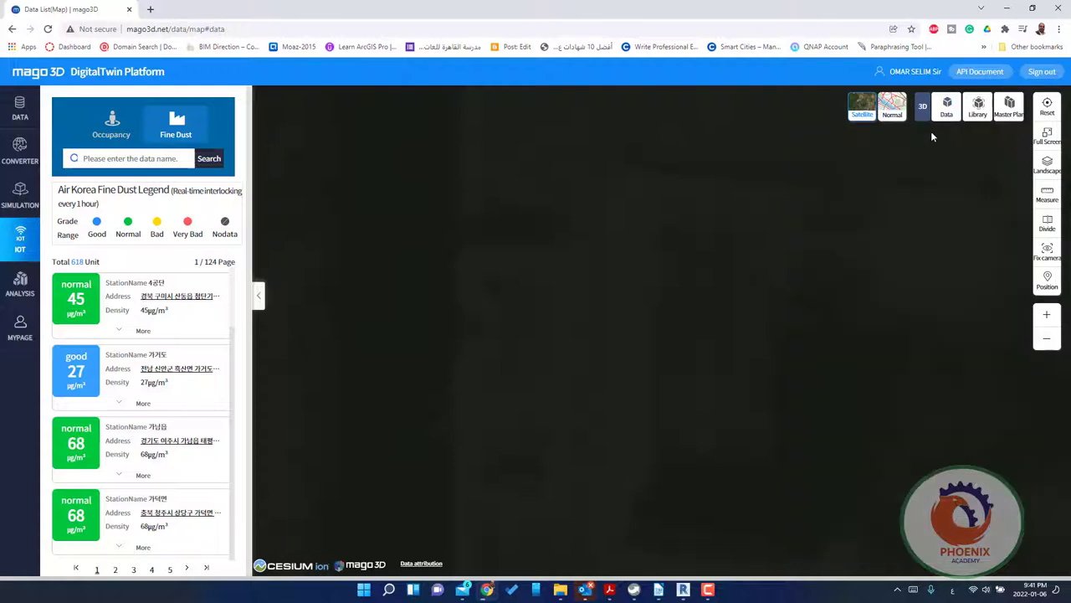
Show 4공단 station's air-quality details (PM10 45 µg/m³), mark the bad grade, and open 3D Data Setting.
click(924, 106)
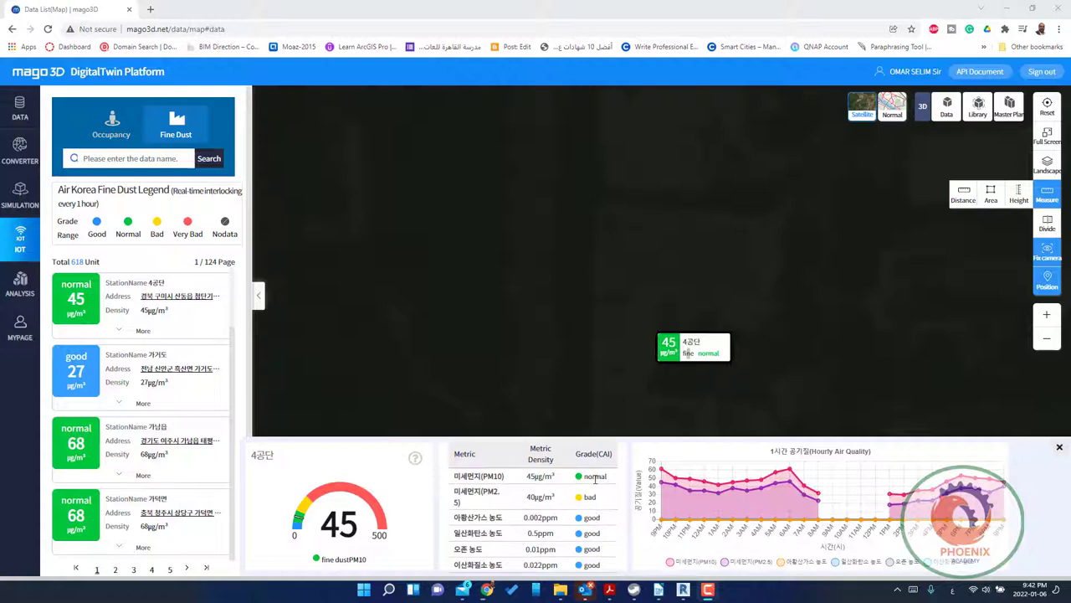
double_click(588, 497)
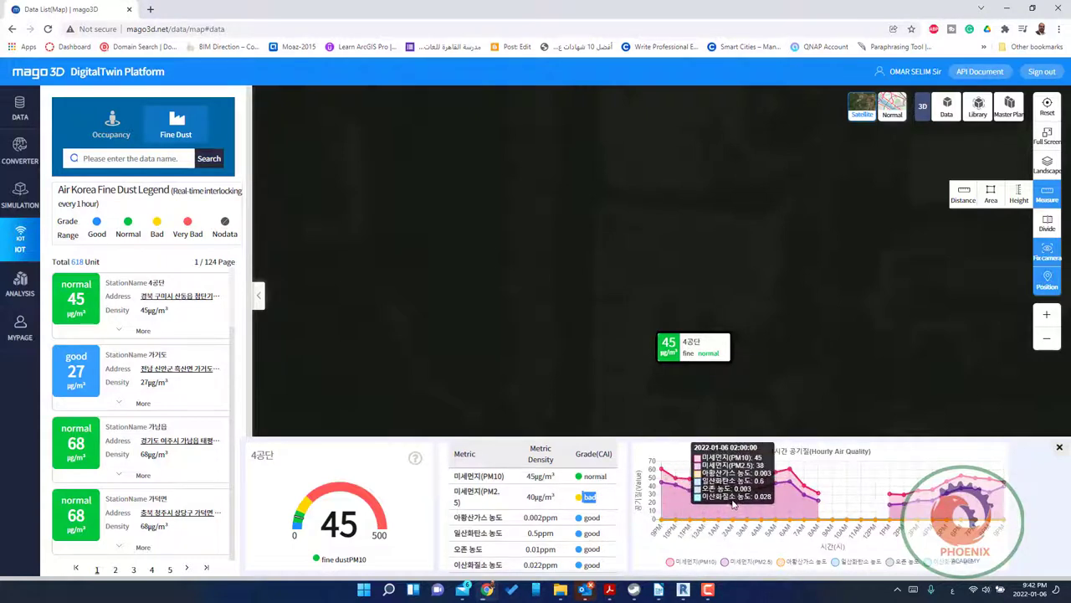
click(923, 106)
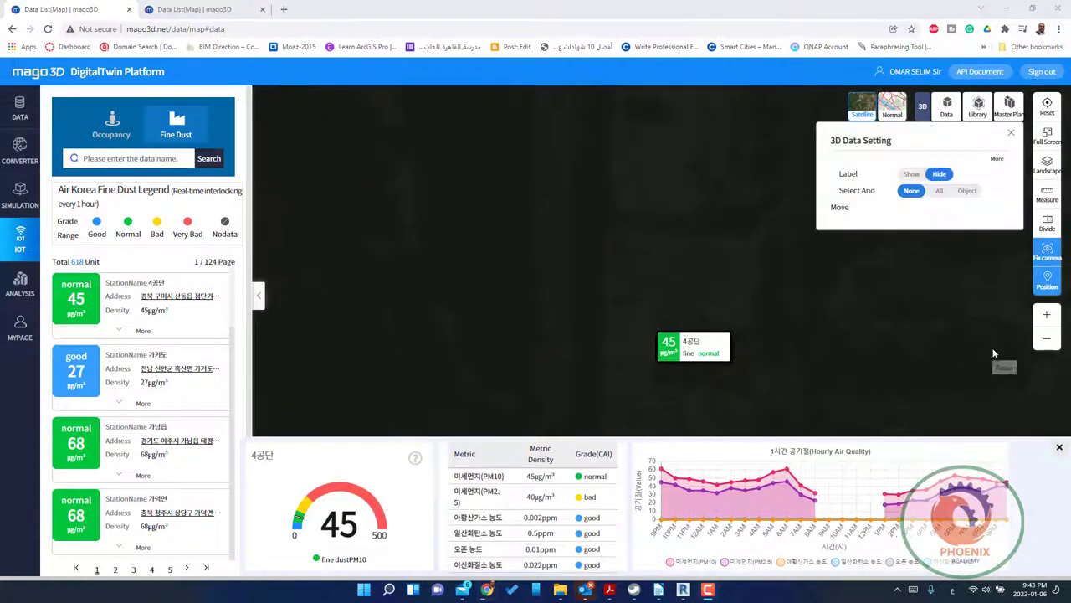
Set Select And Move to All, then back to None, and clear the 4공단 label from the map.
click(938, 192)
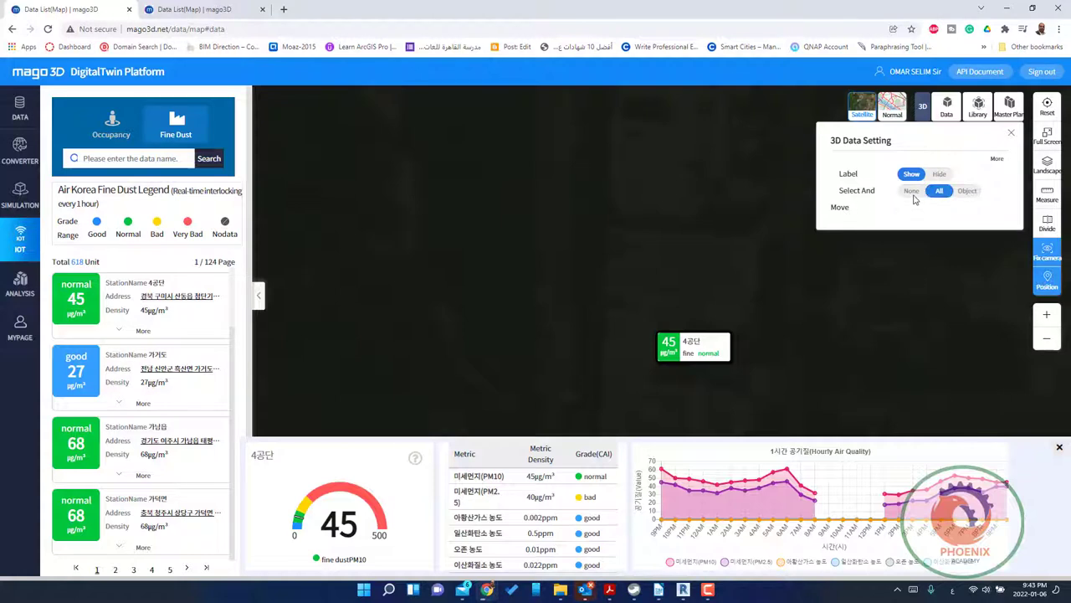
click(912, 192)
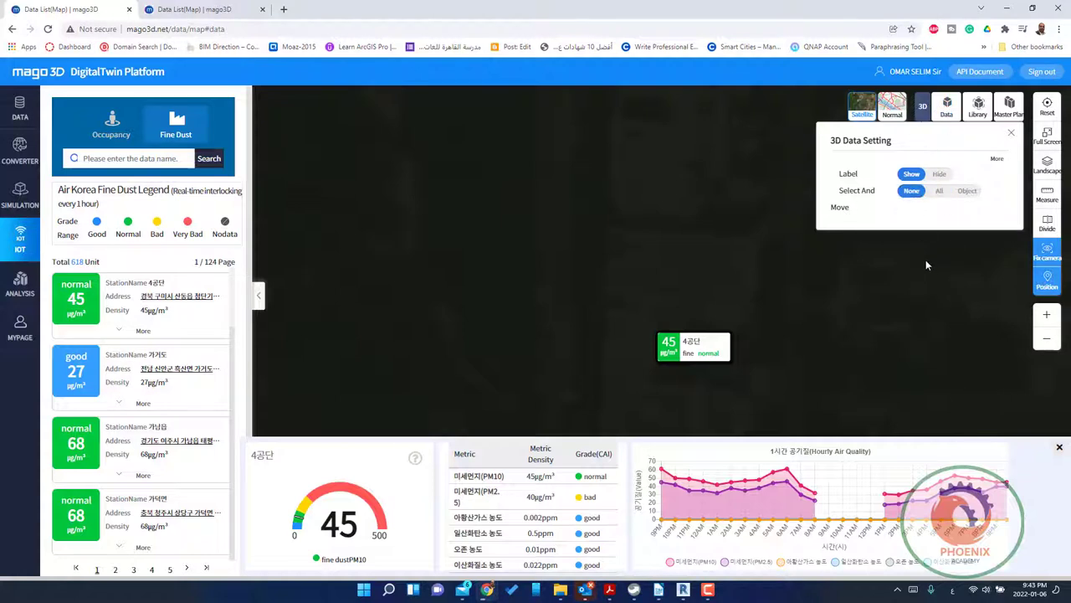
click(661, 276)
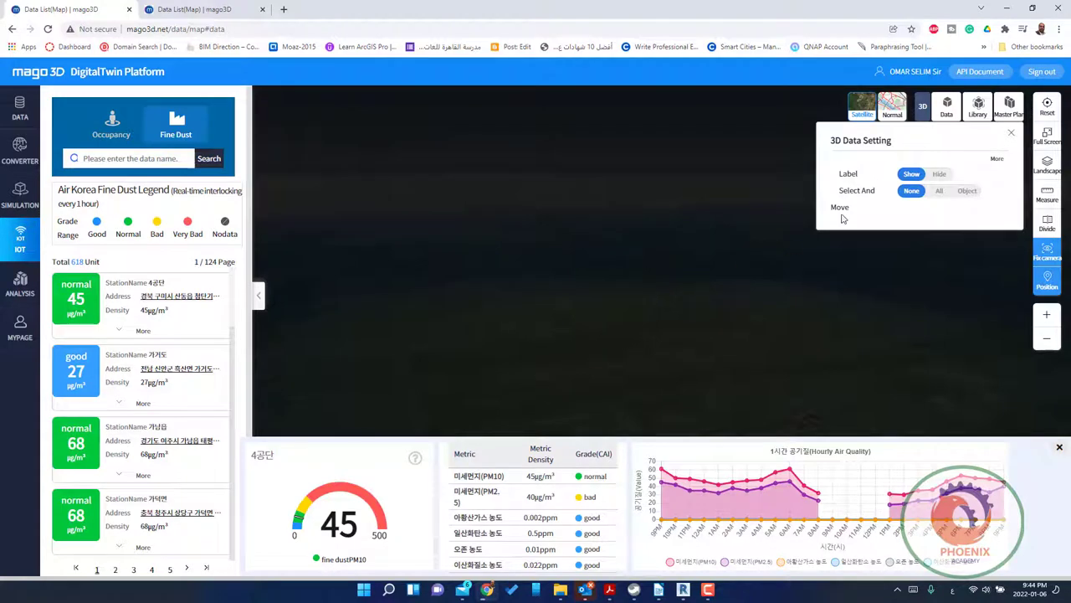
Open the 3D Library List with its none, dots and line placement methods.
click(950, 112)
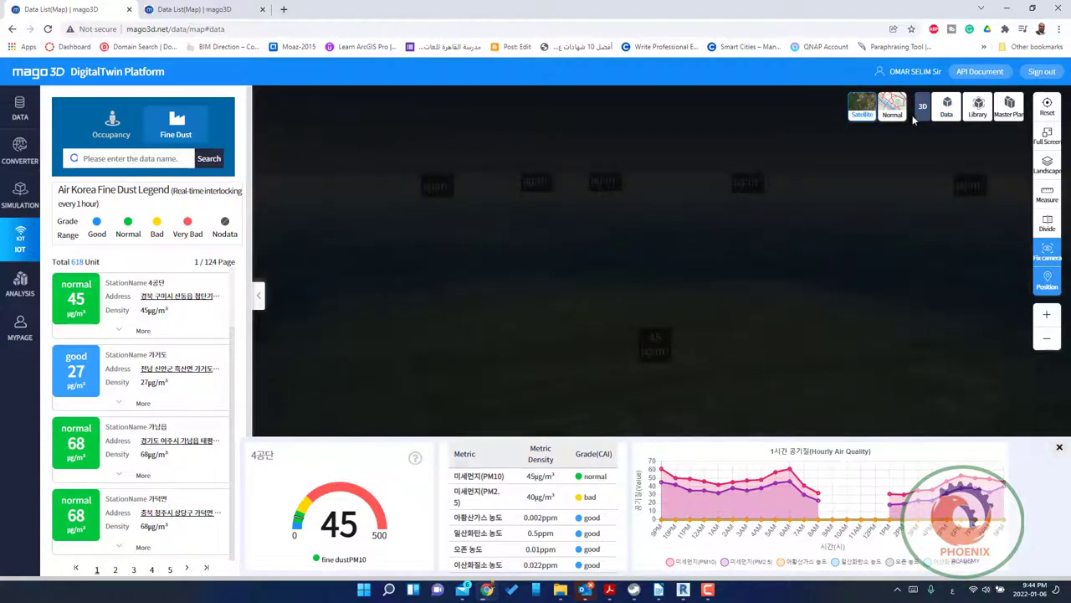
click(950, 115)
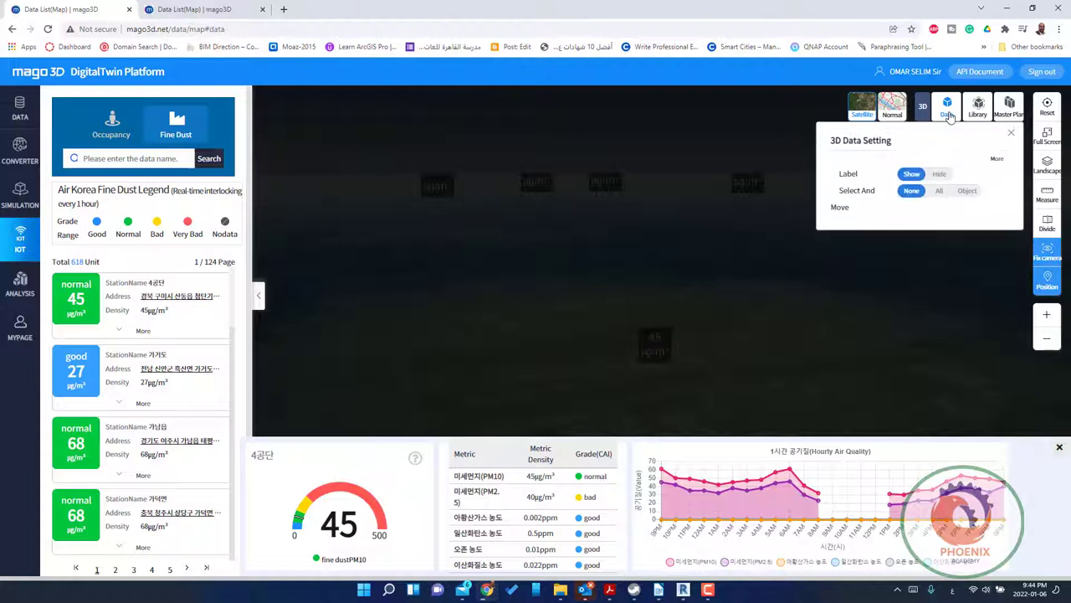
click(978, 114)
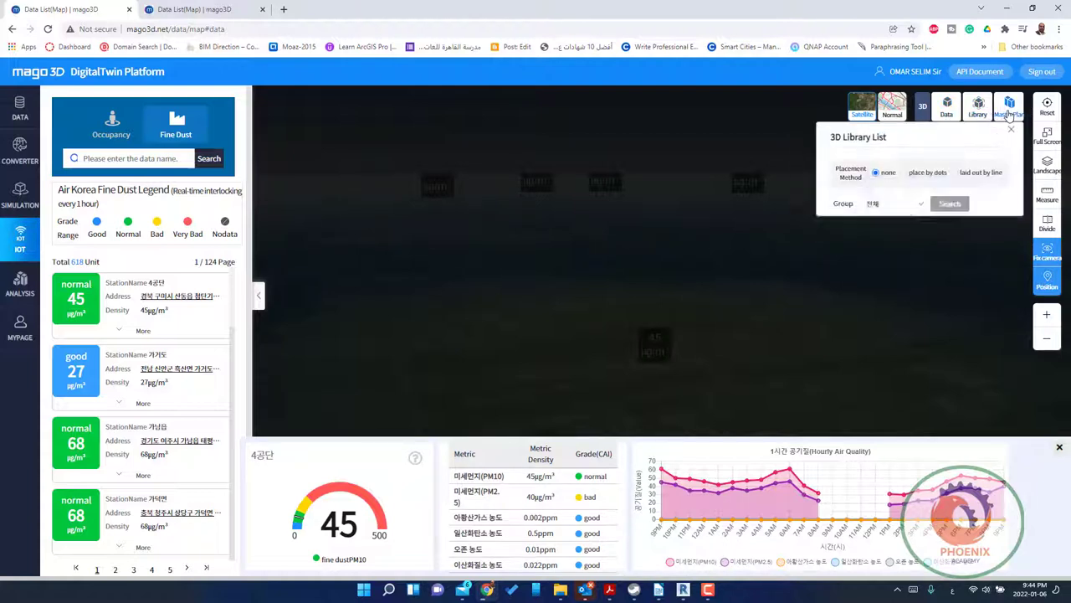
Open the 가거도 station address in a new tab, then show the Radial Line Of Sight analysis form.
click(1008, 109)
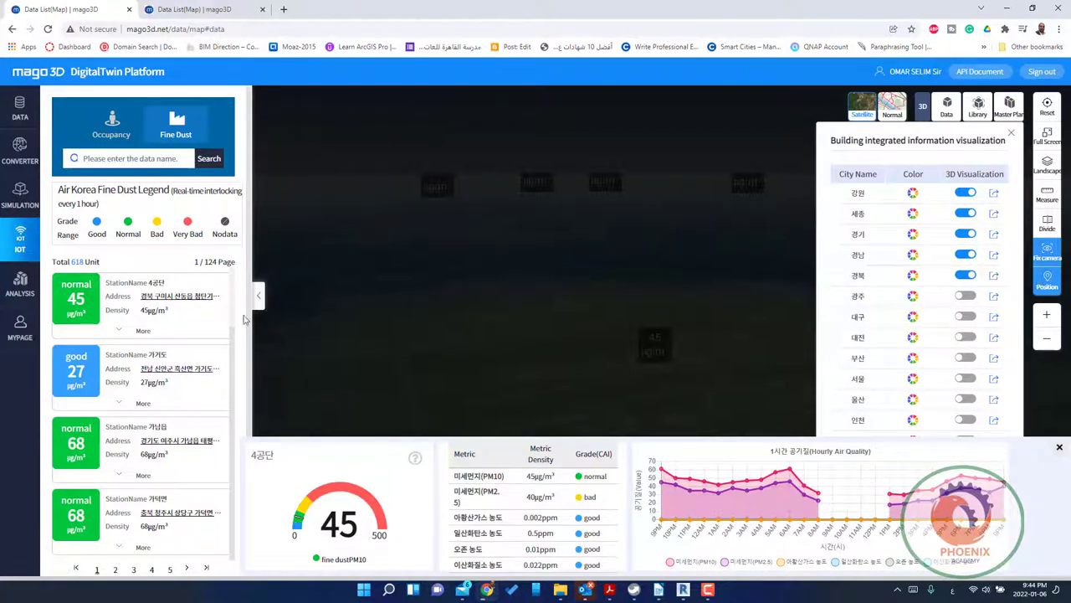
right_click(197, 366)
click(221, 377)
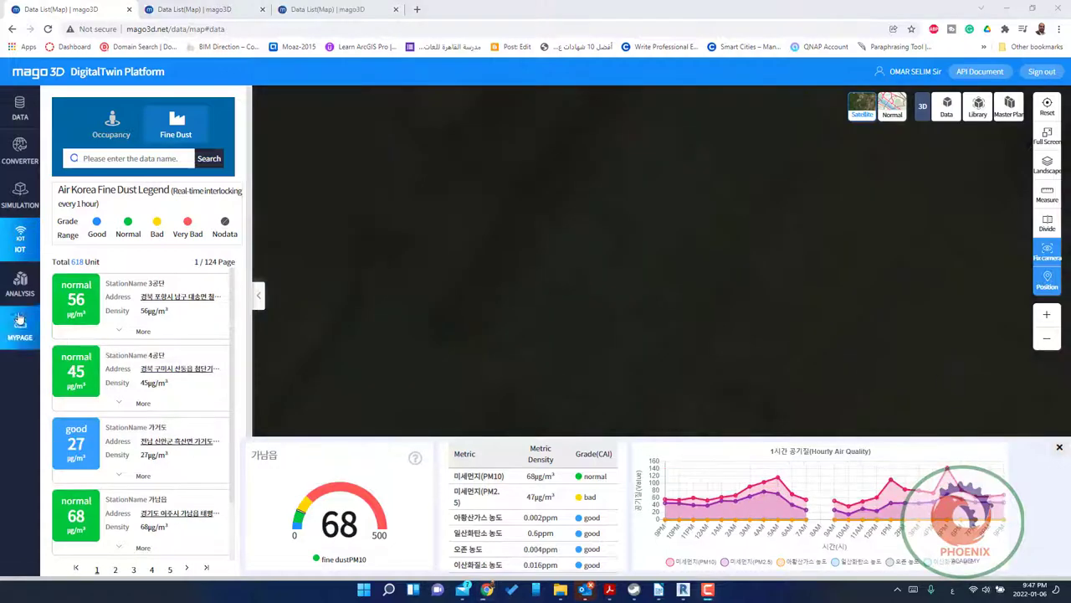
click(20, 283)
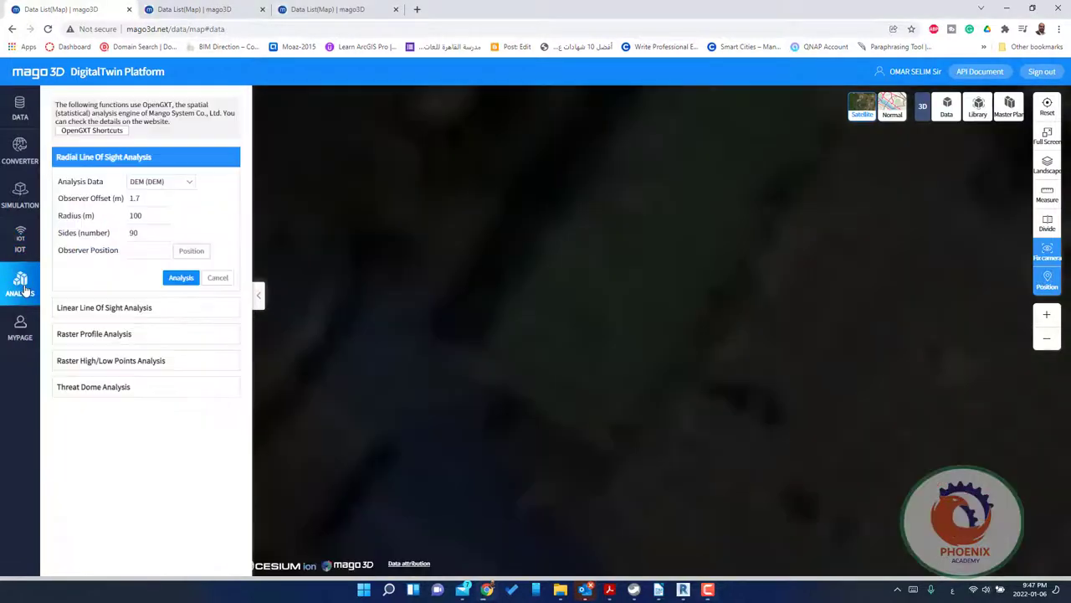
Try the radial line of sight analysis on DEM data and dismiss the missing-observer warning.
click(179, 181)
click(179, 195)
click(188, 283)
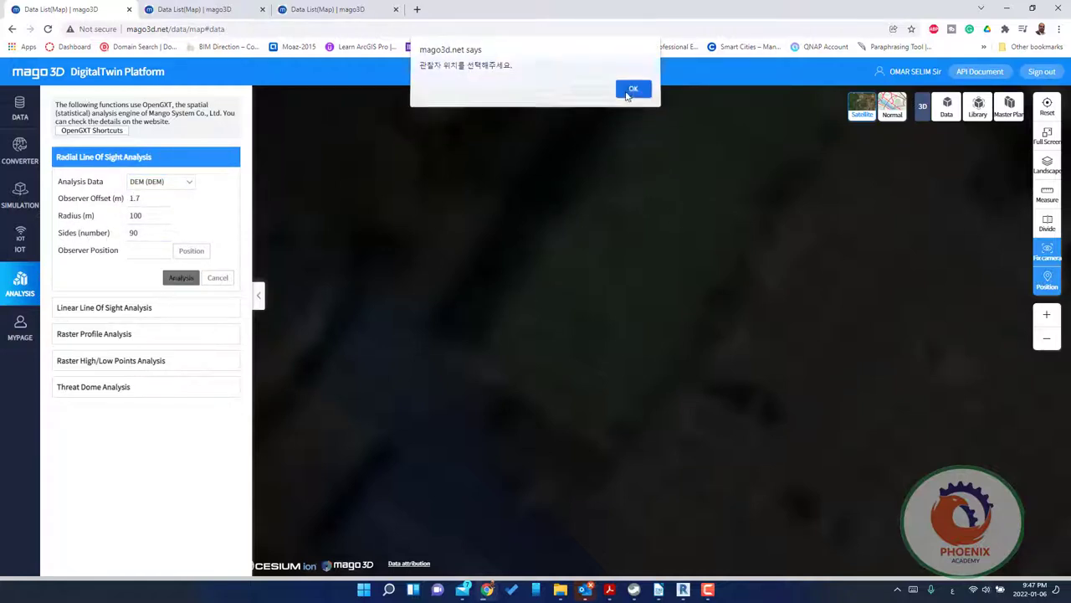
click(629, 93)
Expand the Linear Line Of Sight, Raster Profile (interval 20) and Threat Dome (radius 1000 m) forms.
click(105, 316)
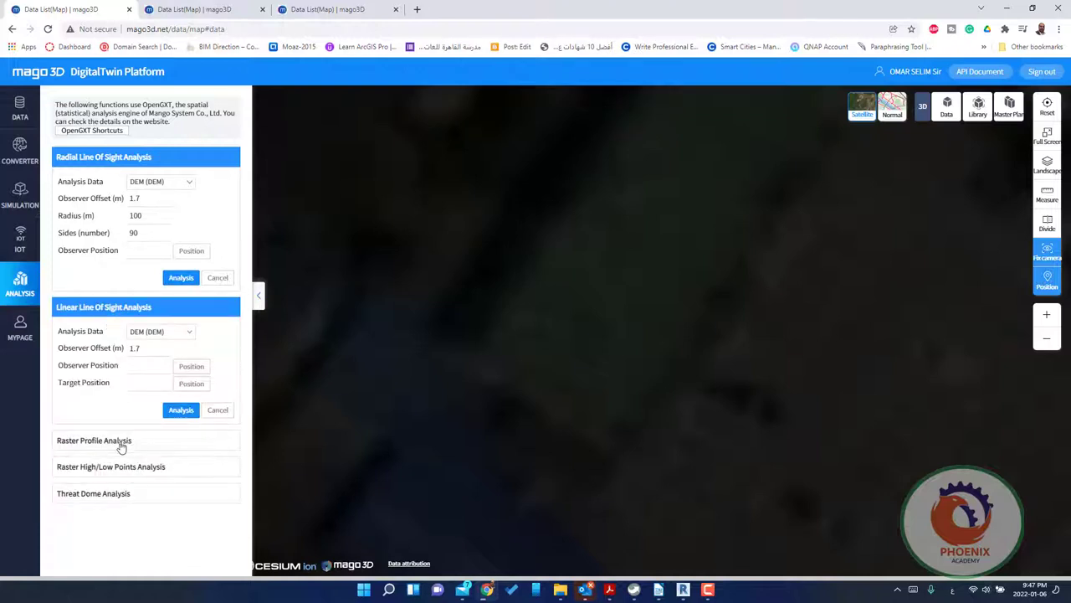
click(75, 447)
scroll(155, 494, down, 1)
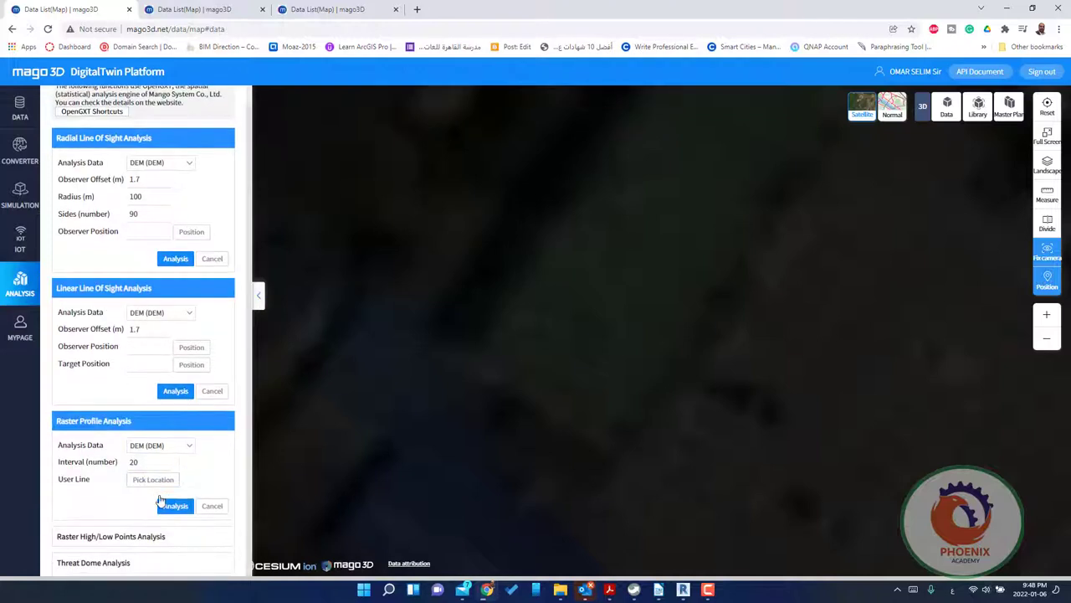
click(175, 506)
click(629, 90)
click(107, 563)
scroll(154, 490, down, 1)
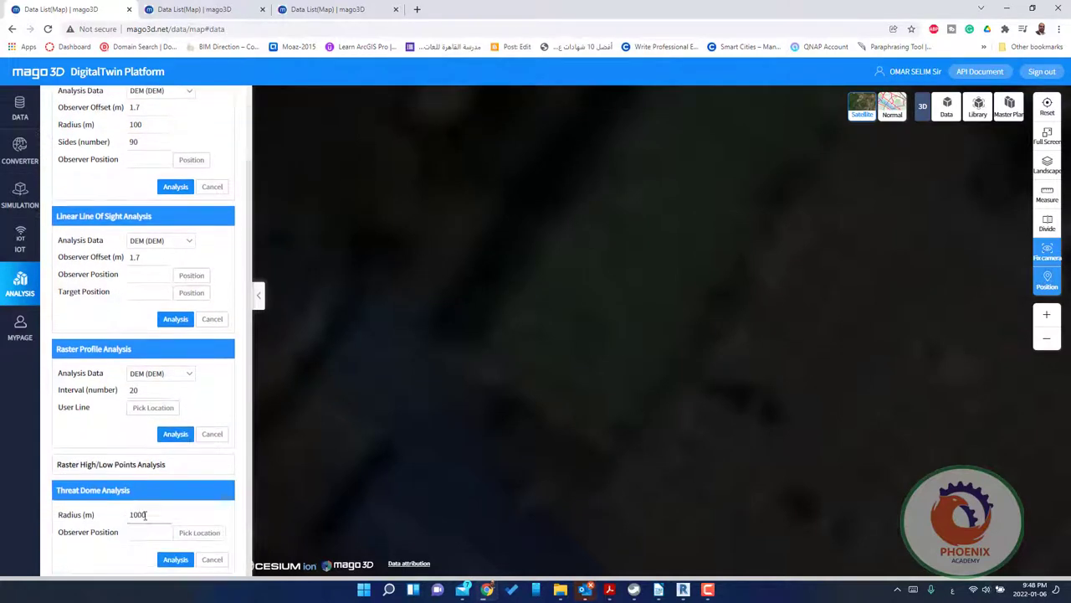
Pick a threat dome observer point on the map and run the threat dome analysis.
click(172, 561)
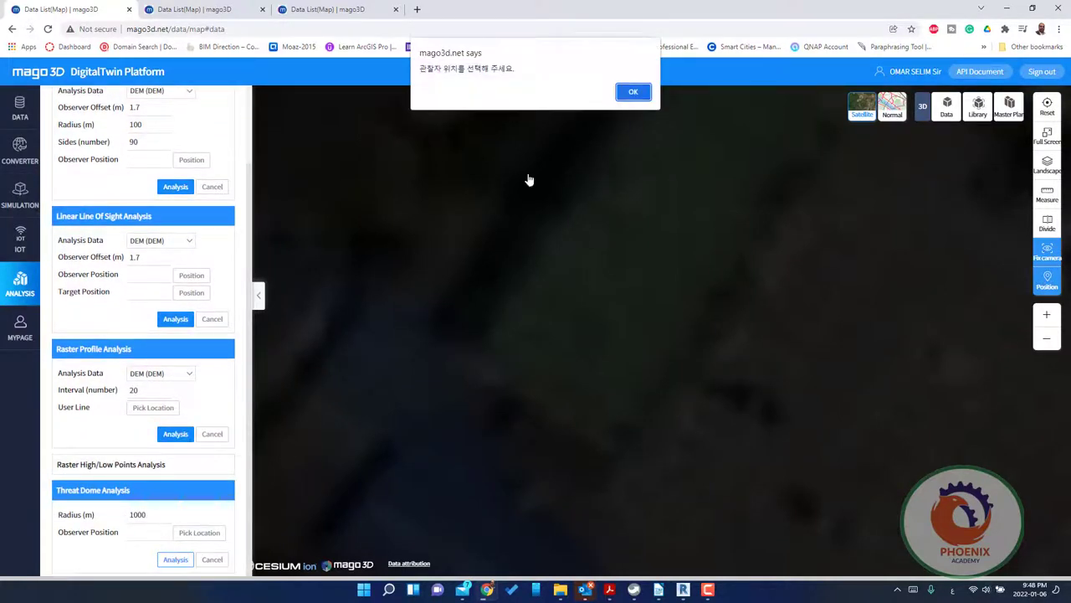
click(643, 92)
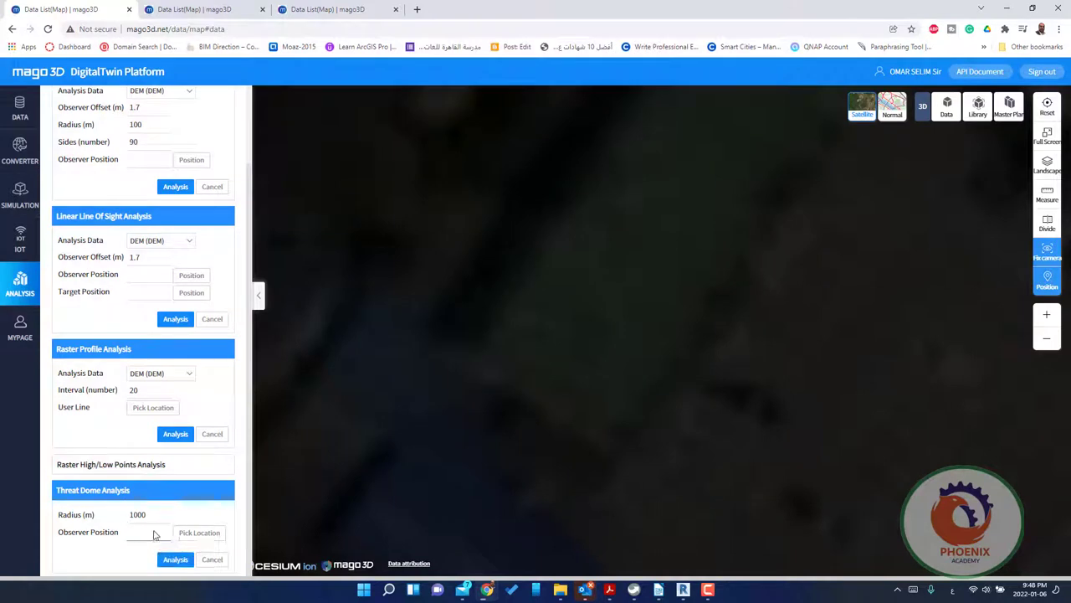
click(193, 536)
click(730, 321)
click(176, 561)
Attempt a raster profile by picking a line point on the terrain, dismissing its alerts.
click(175, 434)
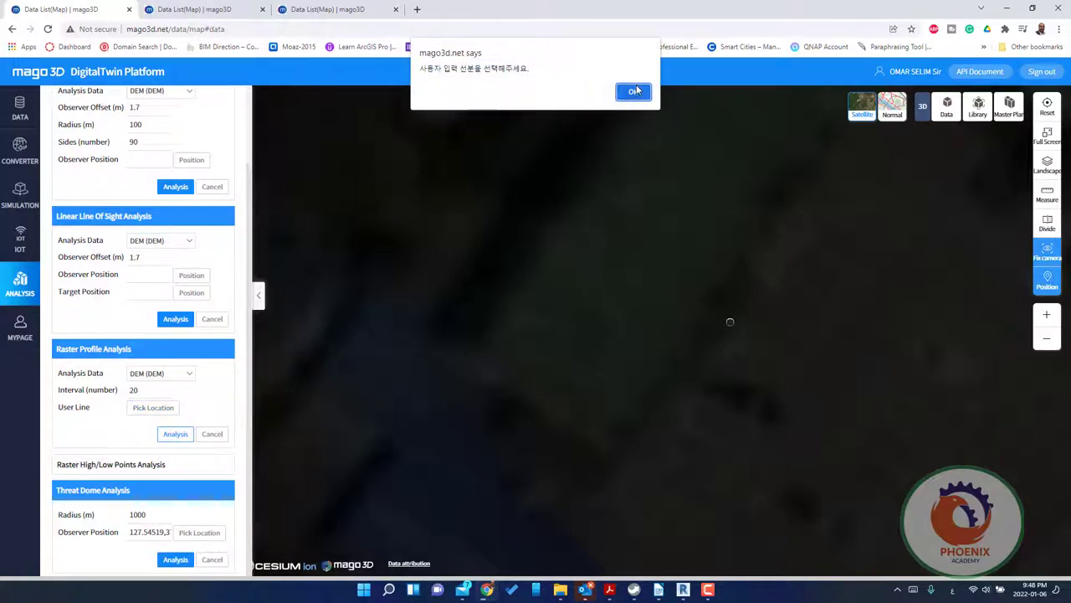
click(633, 92)
click(168, 407)
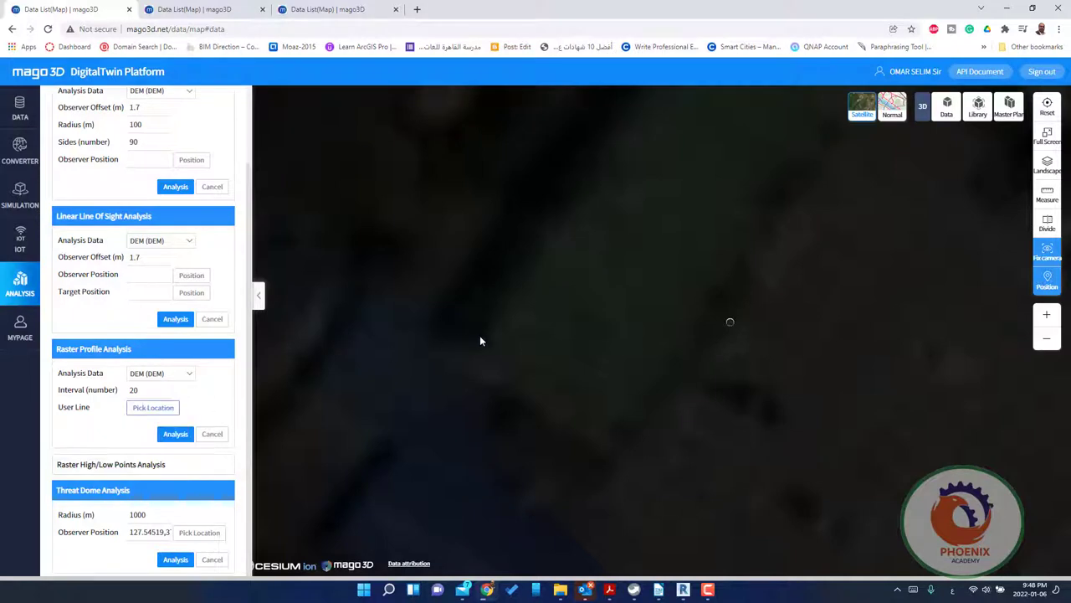
click(662, 302)
click(633, 92)
Rerun the threat dome analysis and dismiss the out-of-range warning.
click(172, 559)
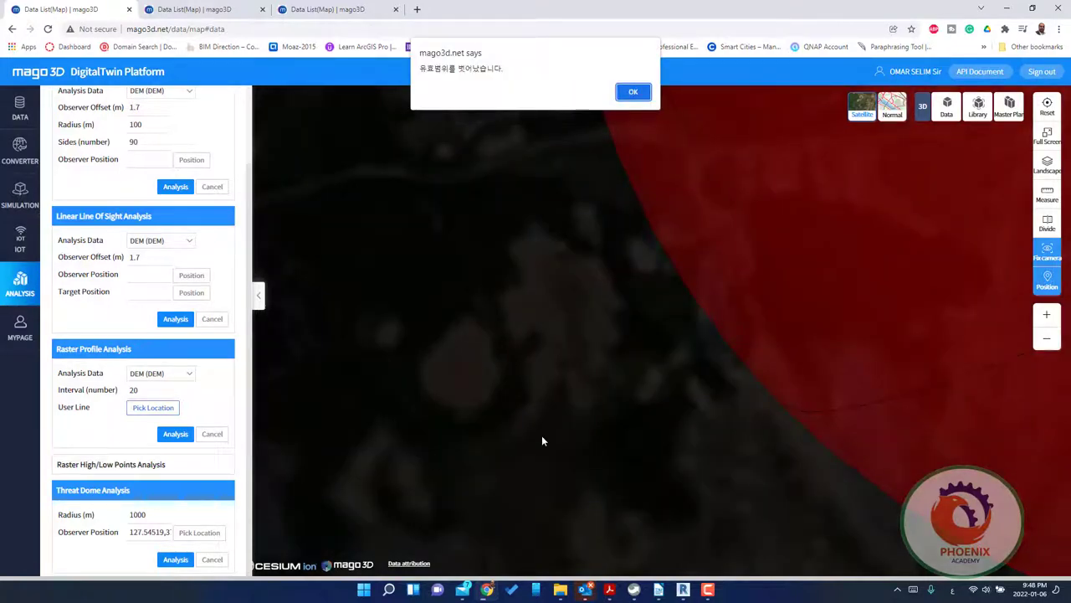
click(634, 93)
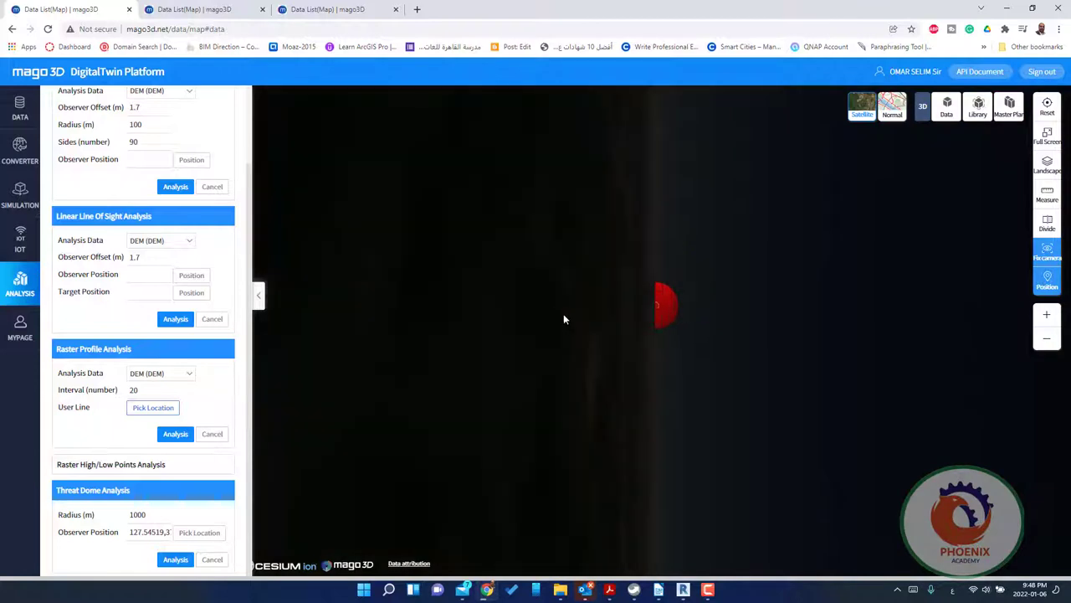
scroll(670, 310, down, 3)
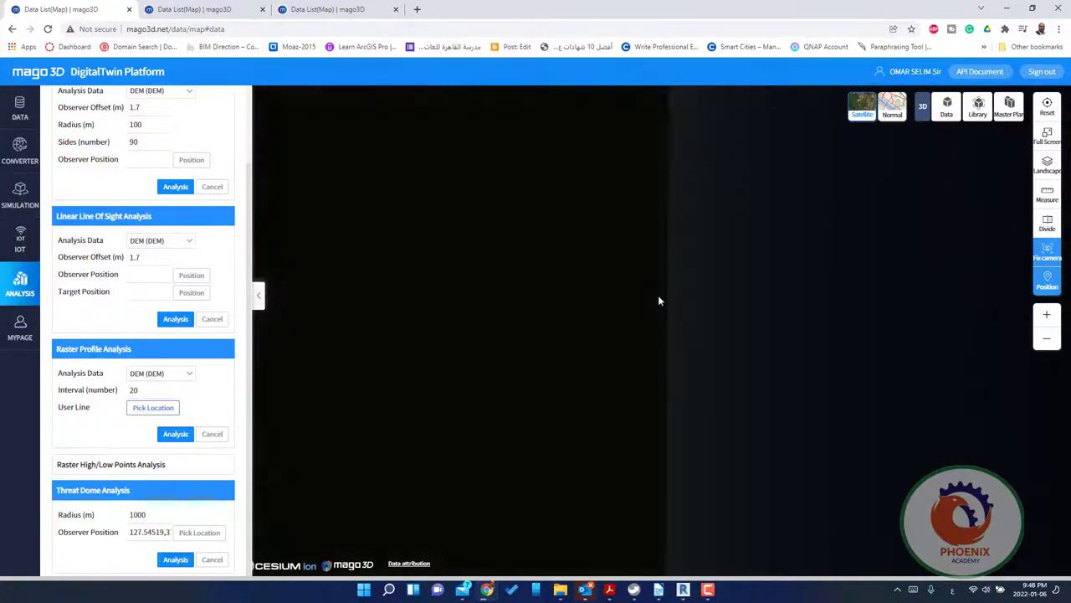
Recentre on Korea, rerun the 1000 m threat dome from a new observer point, and tilt toward it.
click(20, 240)
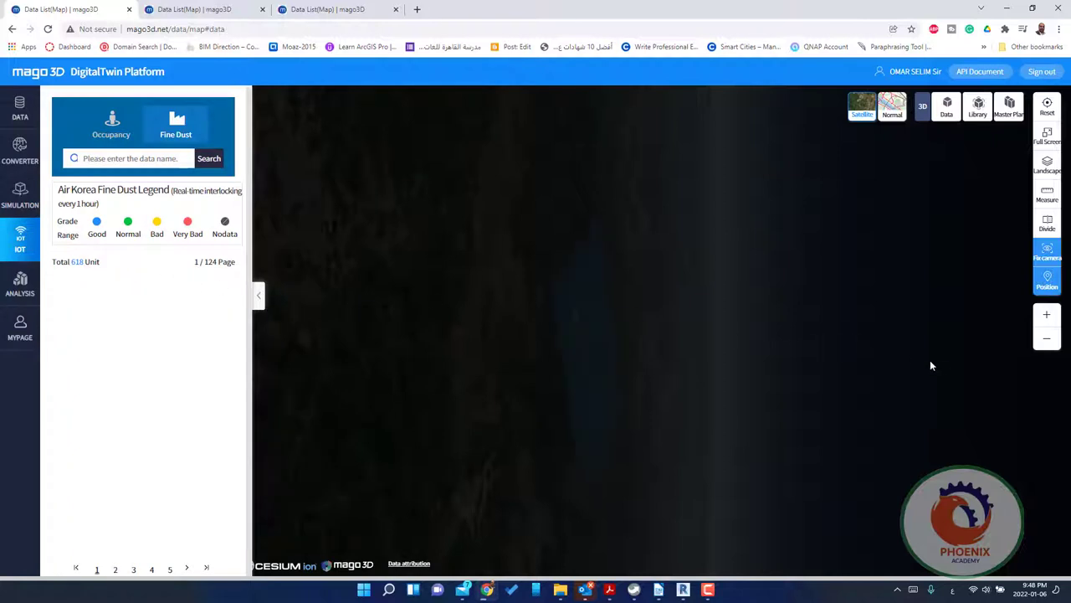
click(173, 298)
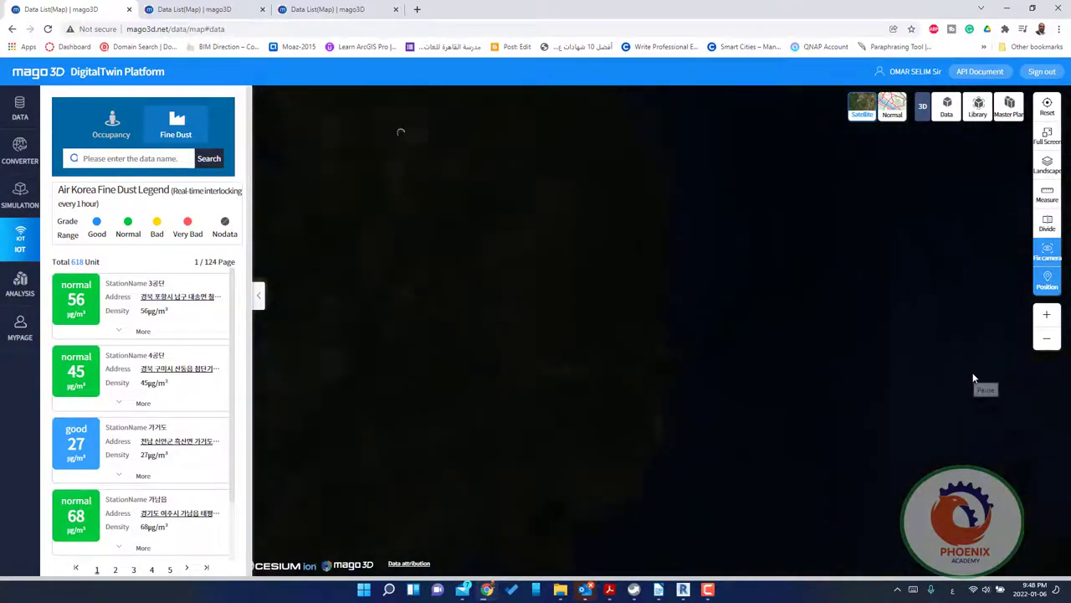
click(20, 284)
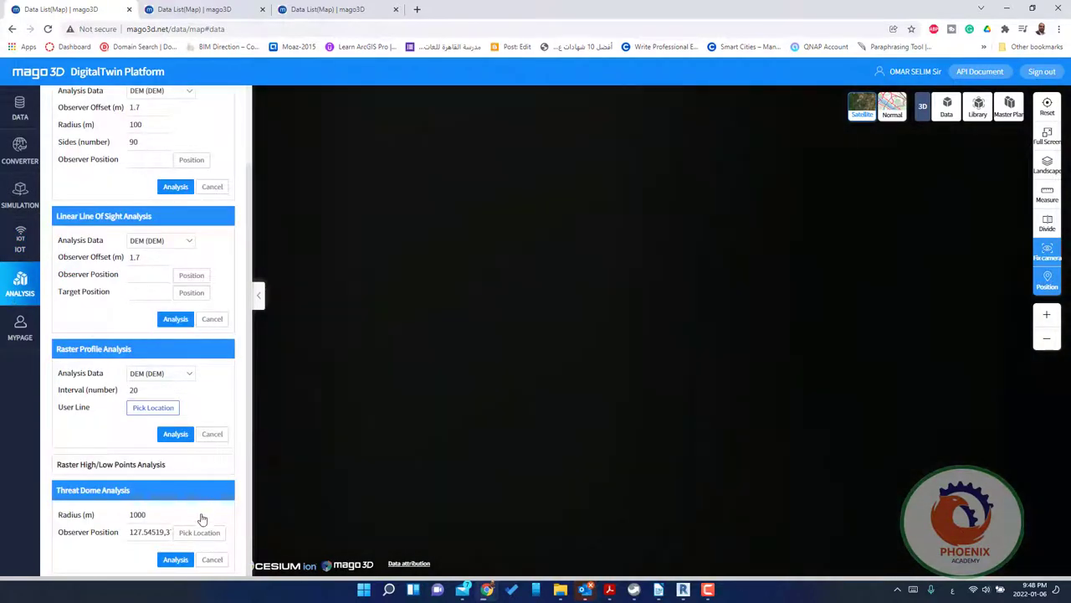
click(178, 558)
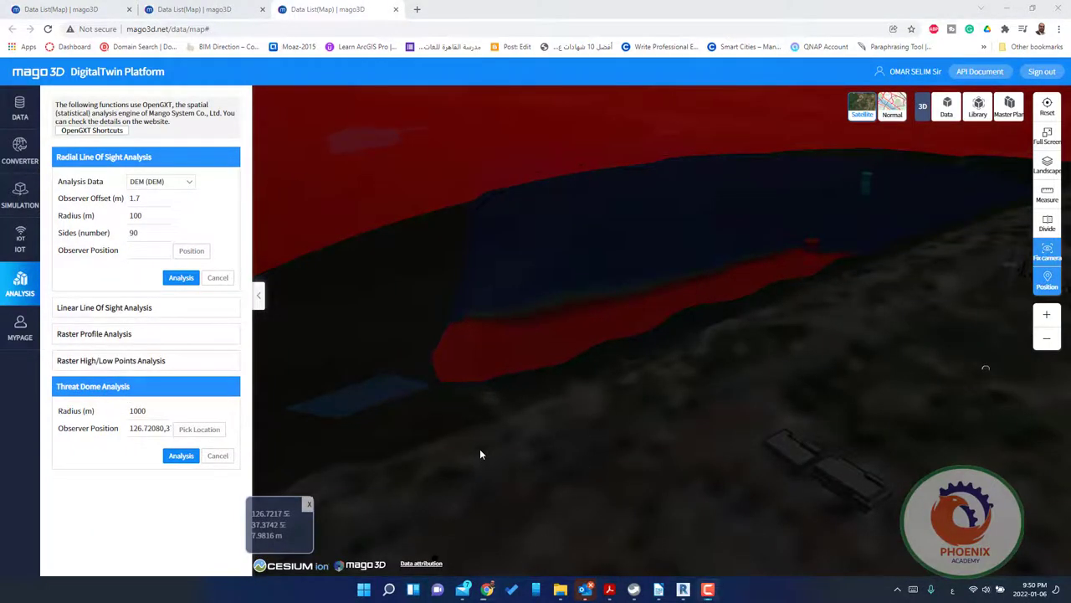
mouse_move(481, 456)
mouse_down()
mouse_move(568, 418)
mouse_move(481, 455)
mouse_move(458, 446)
mouse_up()
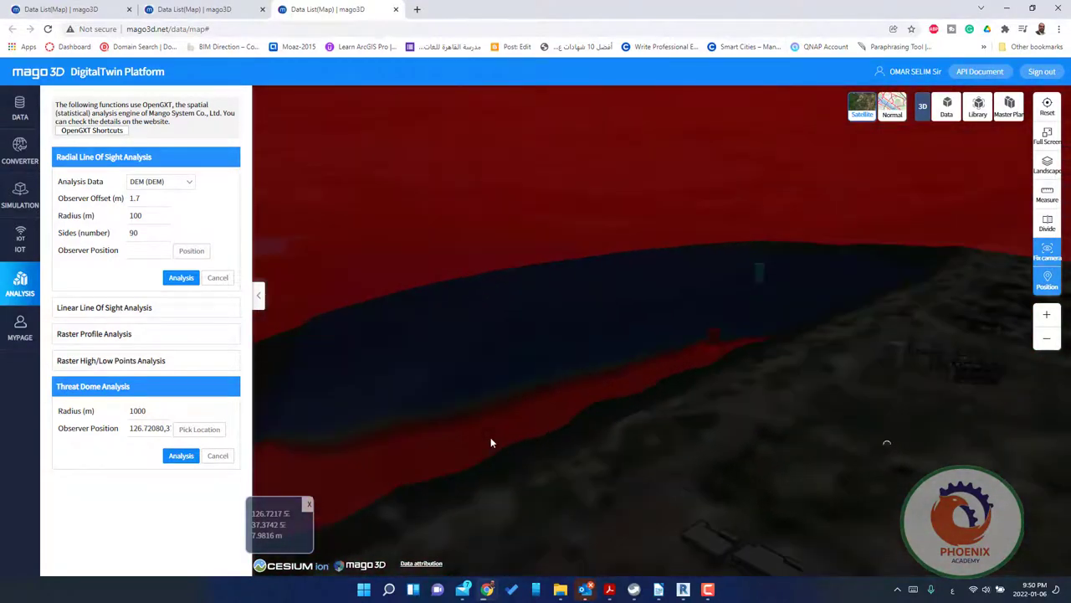